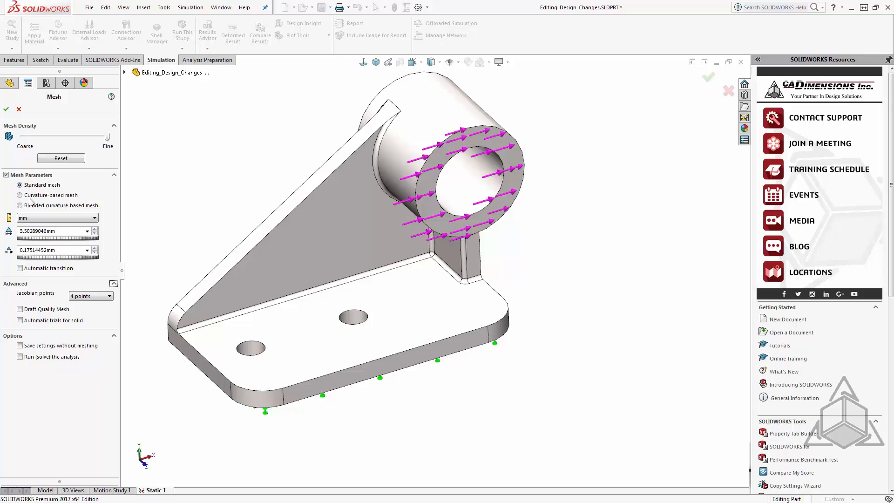
- Remesh the bracket with a standard mesh at the coarse end of the mesh density range
left_click_drag(107, 136, 19, 147)
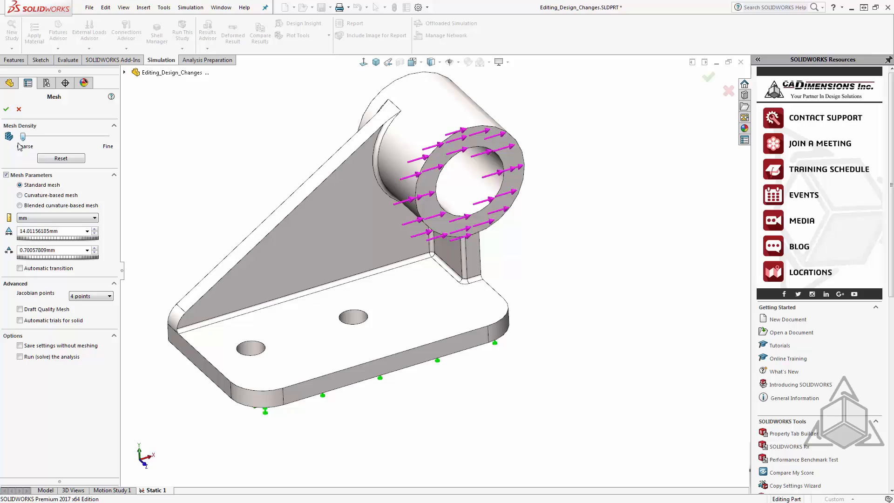
left_click(6, 109)
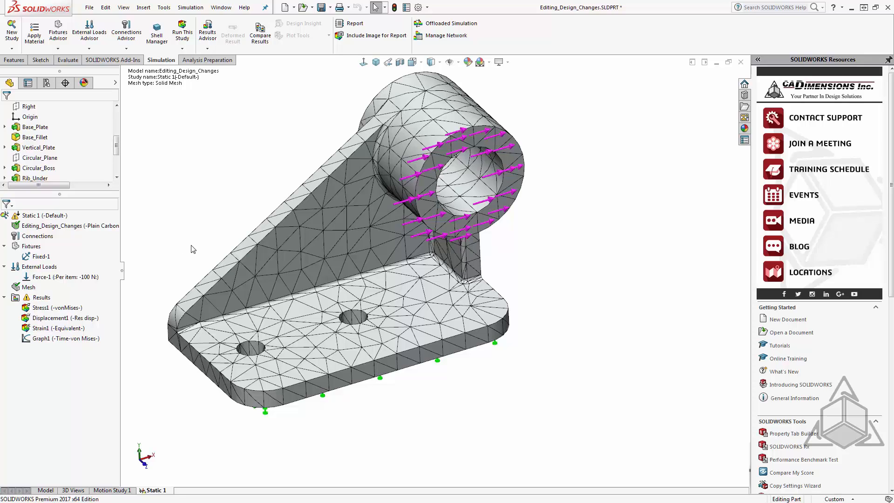
- Create a Jacobian mesh quality plot and inspect the element quality around the boss and fillets
right_click(29, 288)
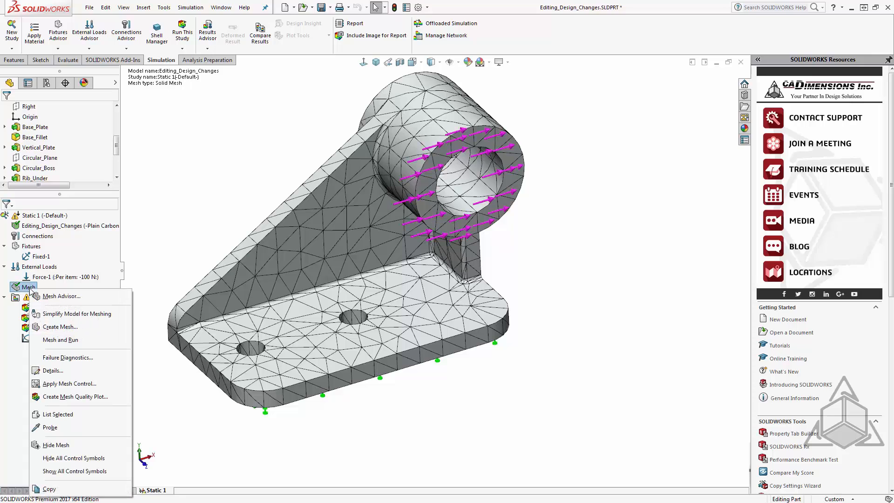
left_click(60, 397)
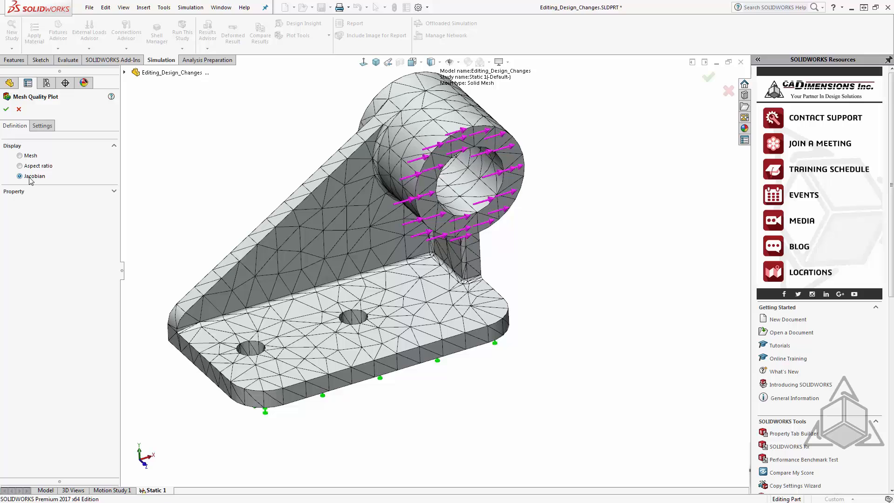
left_click(6, 108)
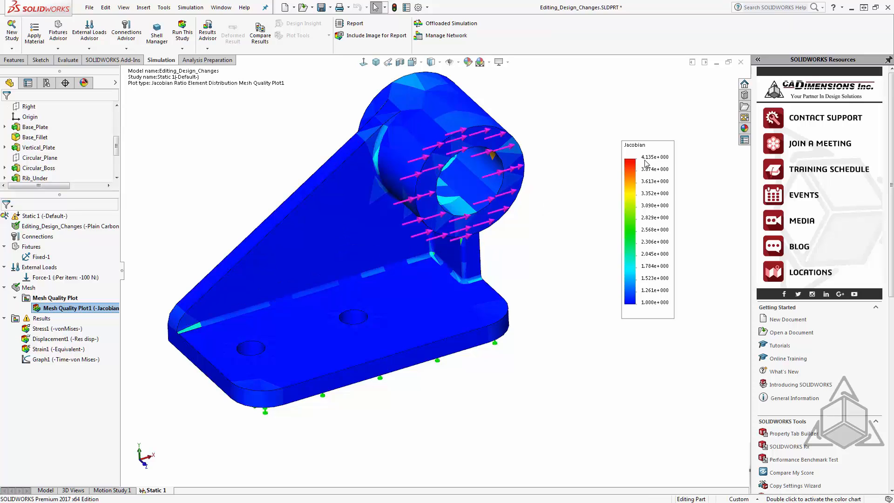
middle_click_drag(582, 263, 599, 257)
scroll(450, 257, "down", 3)
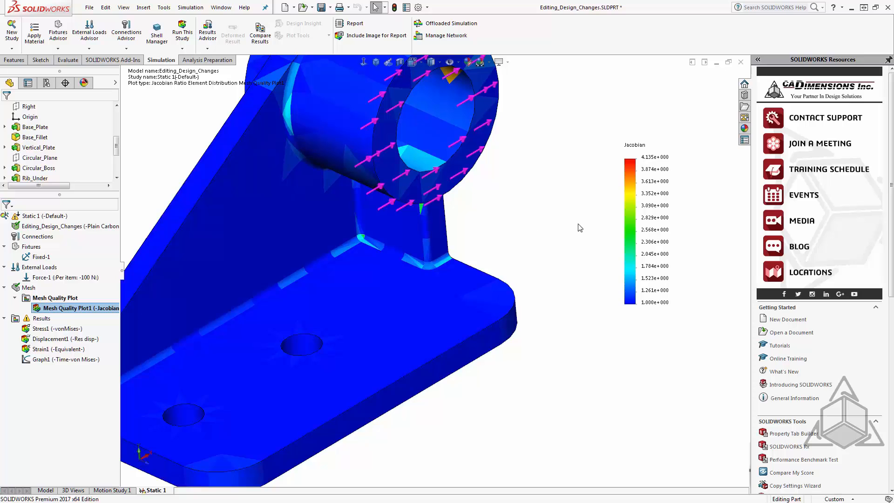
middle_click_drag(579, 227, 523, 203)
scroll(465, 209, "up", 1)
scroll(379, 176, "down", 1)
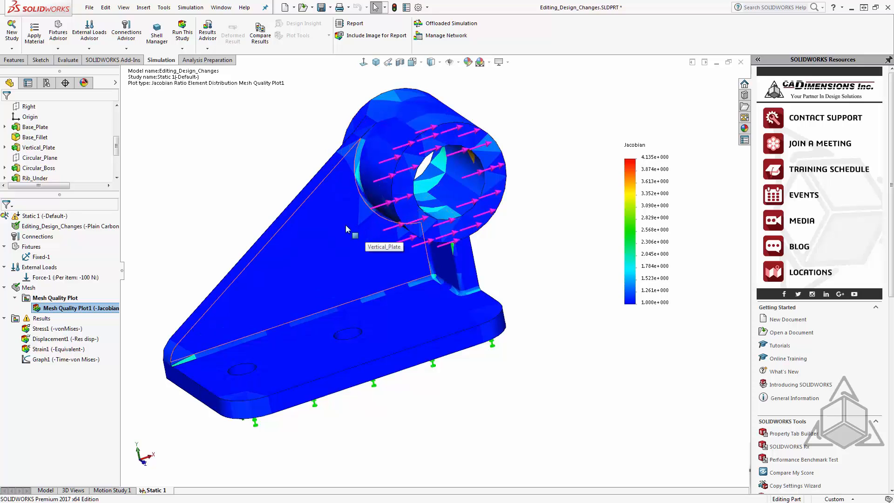
- Change the mesh quality plot to Aspect ratio and inspect the elements along the fillets
right_click(51, 312)
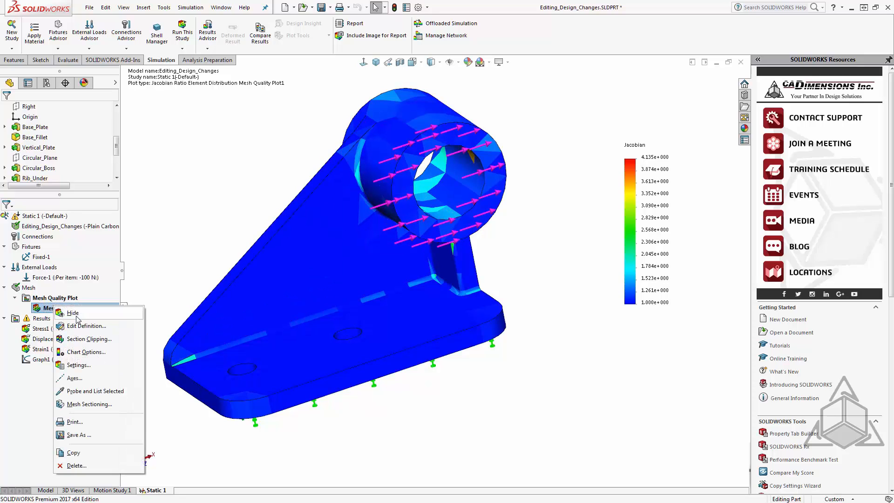
left_click(81, 326)
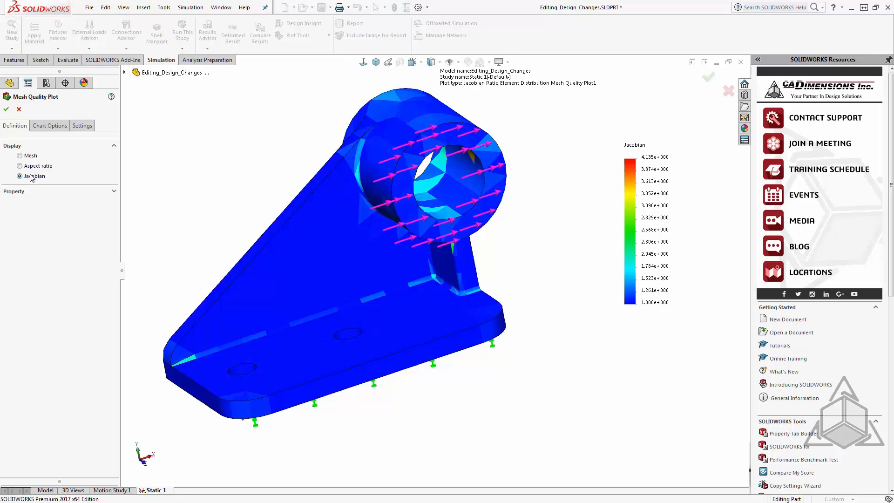
left_click(6, 109)
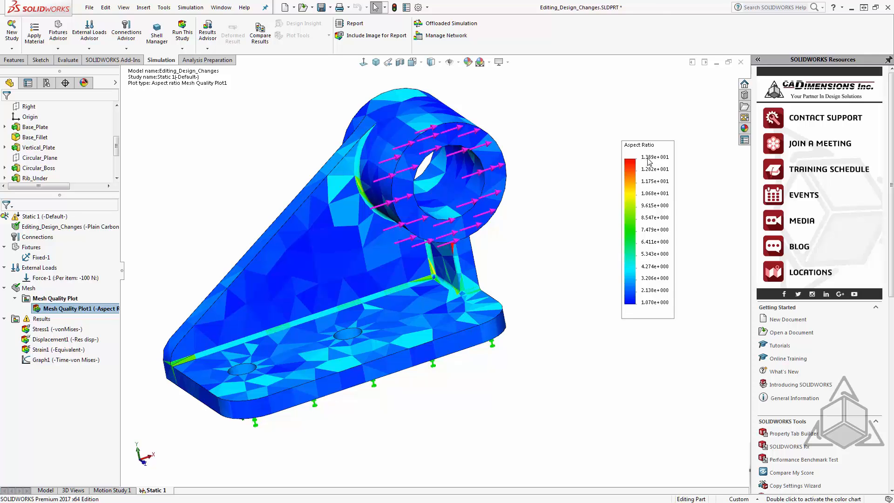
scroll(433, 275, "down", 3)
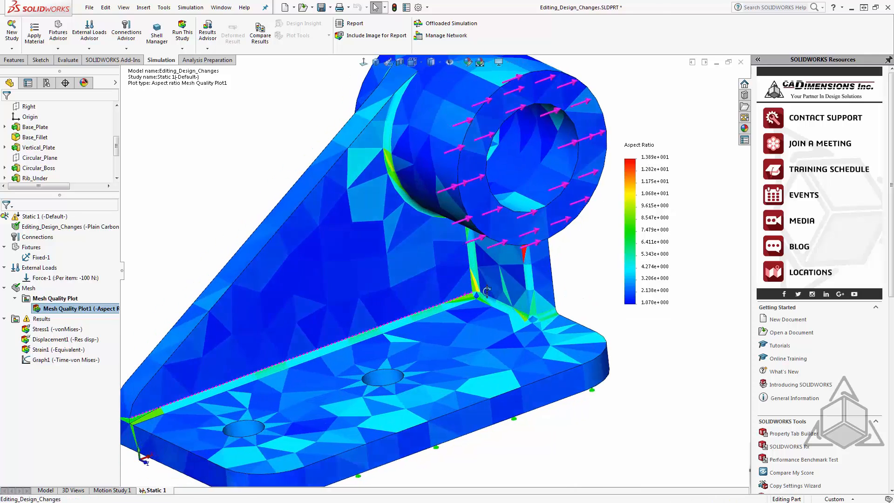
middle_click_drag(487, 291, 503, 326)
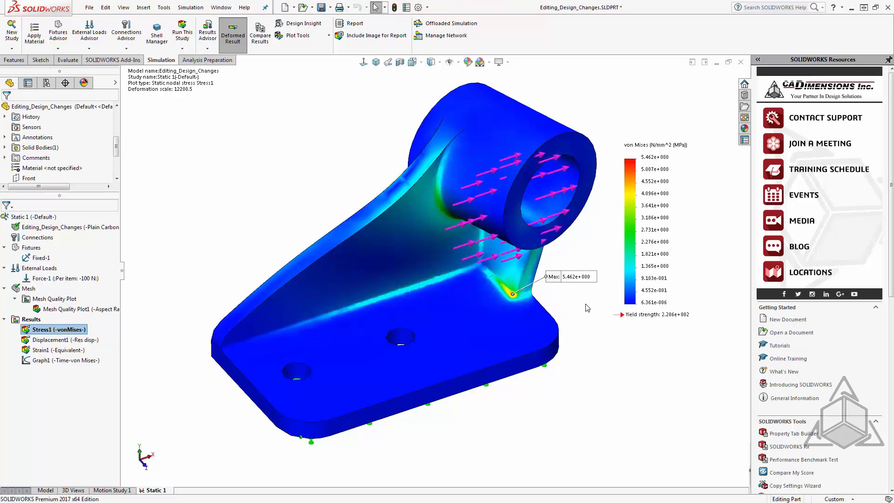
- Define an adaptive convergence graph of maximum von Mises stress, review it and close it
scroll(537, 298, "down", 3)
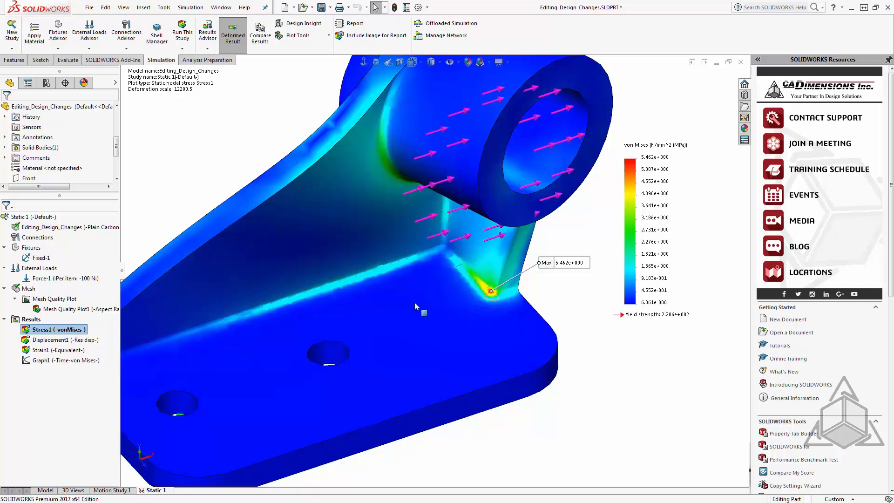
right_click(40, 323)
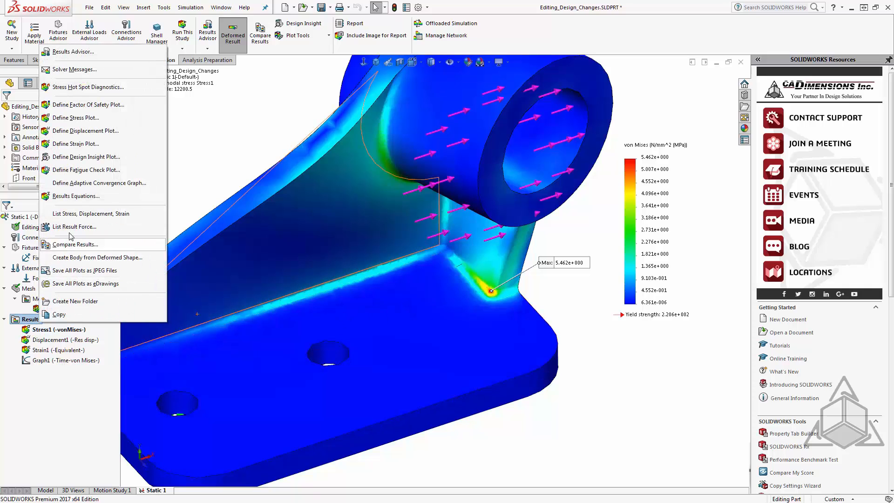
left_click(77, 185)
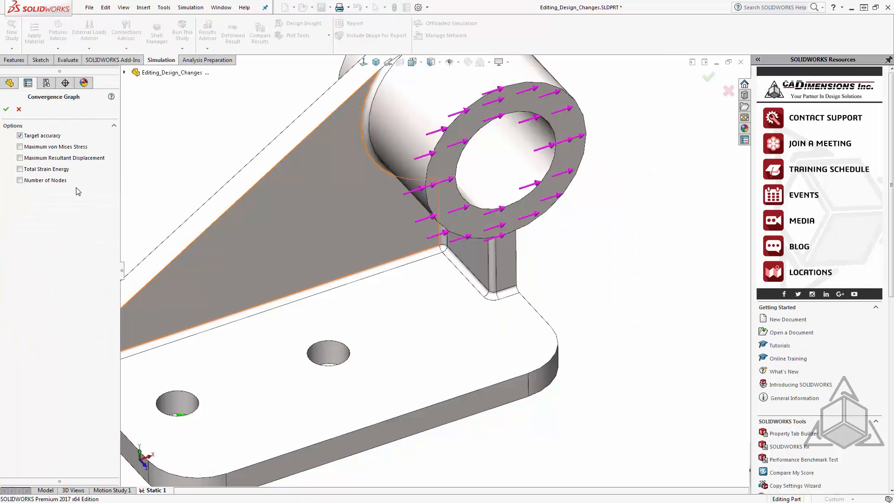
left_click(20, 147)
left_click(6, 109)
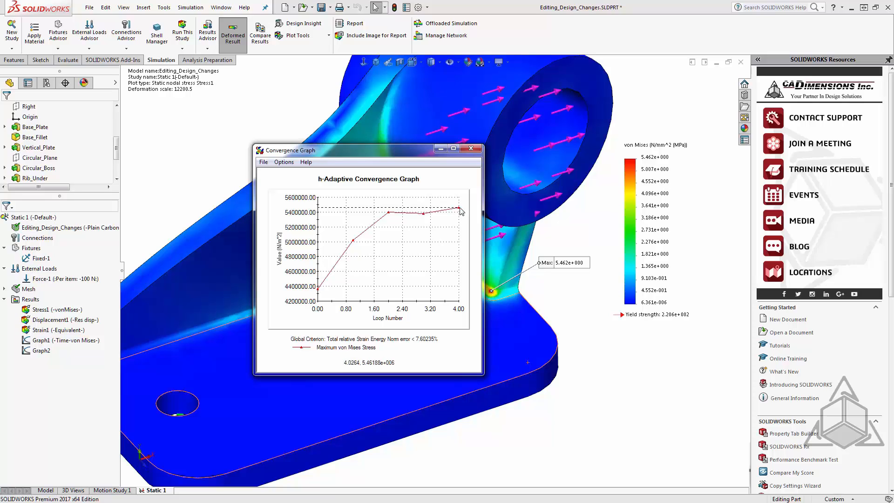
left_click(469, 149)
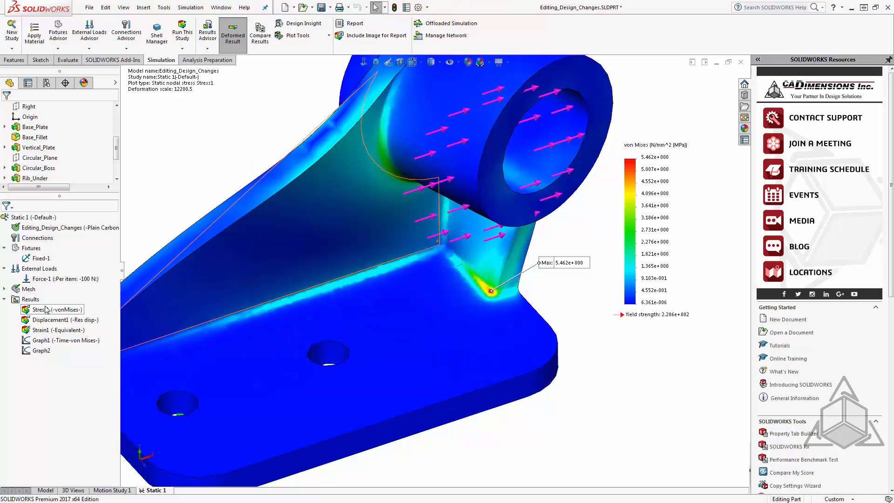
- Show the adaptively refined mesh of the bracket and rerun the static study
right_click(27, 288)
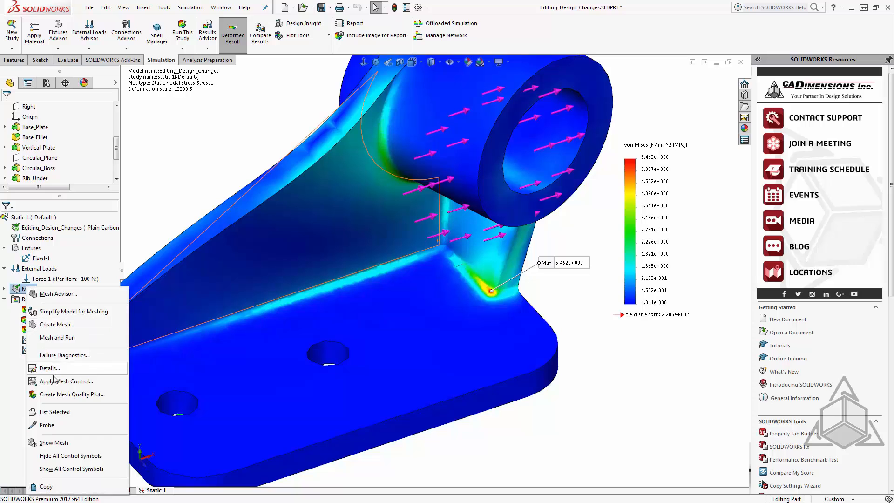
left_click(53, 443)
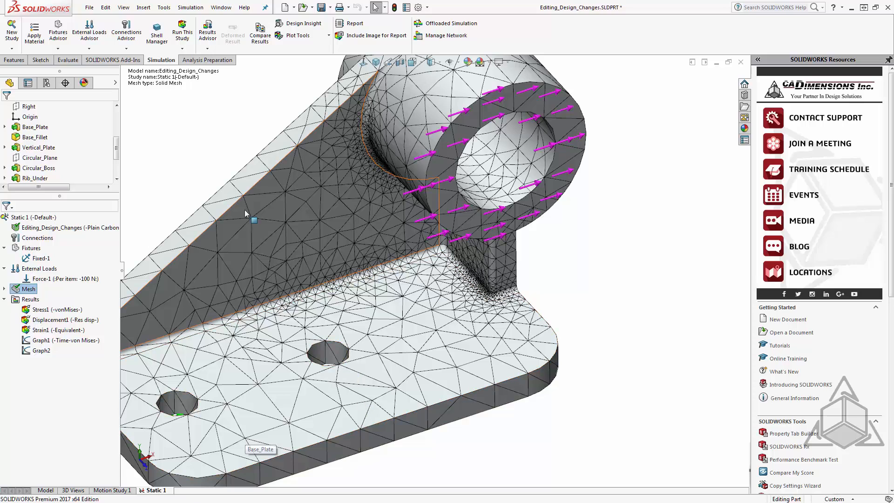
left_click(186, 31)
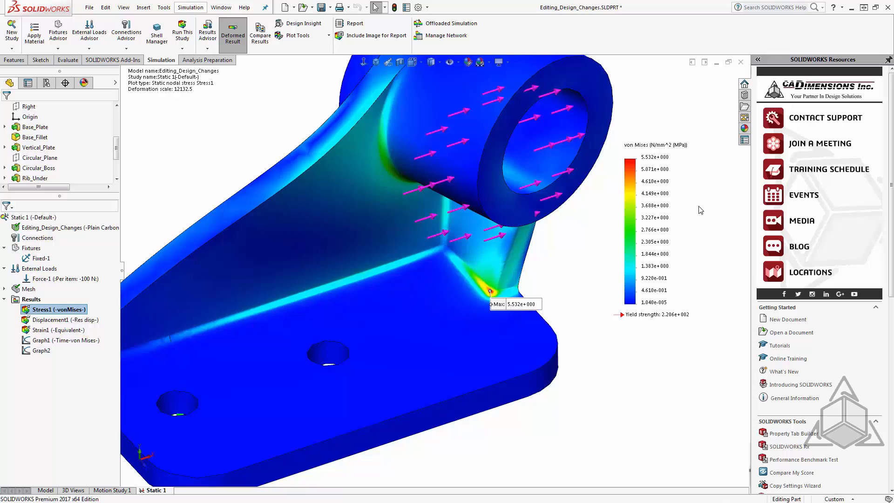
- Review the rerun study's stress convergence in Graph1 and show its refined mesh
left_click(51, 340)
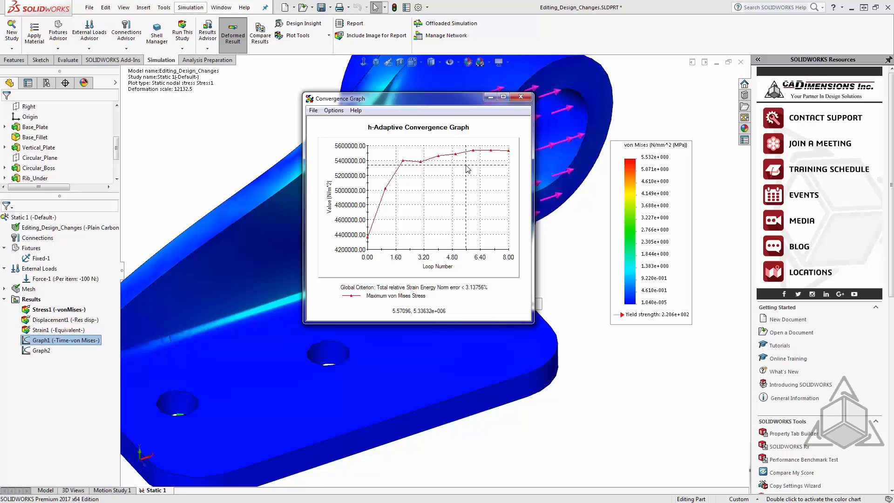
left_click(520, 97)
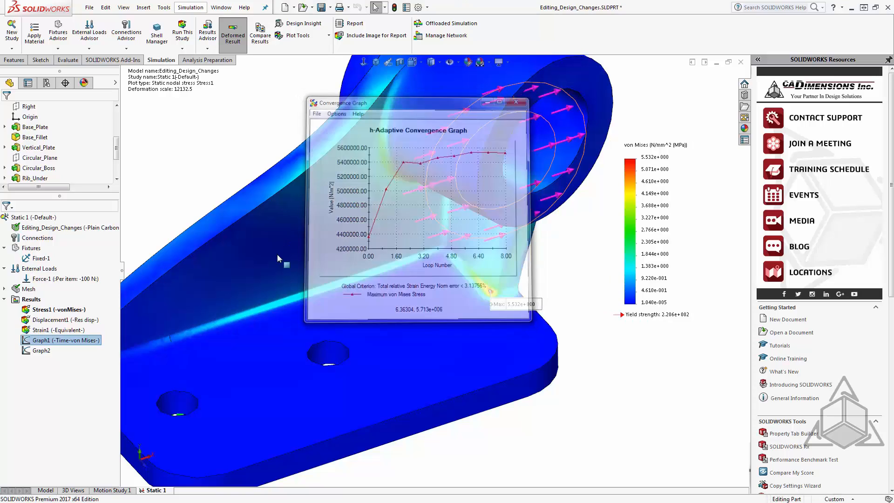
right_click(29, 289)
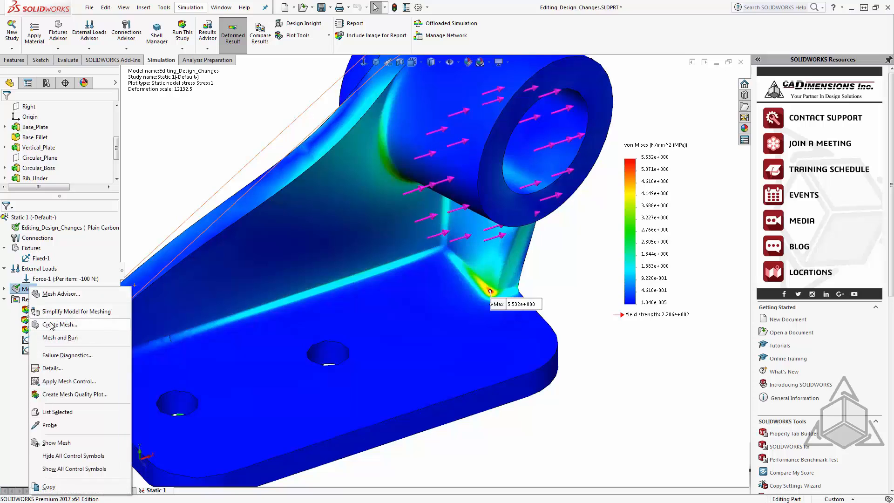
left_click(57, 442)
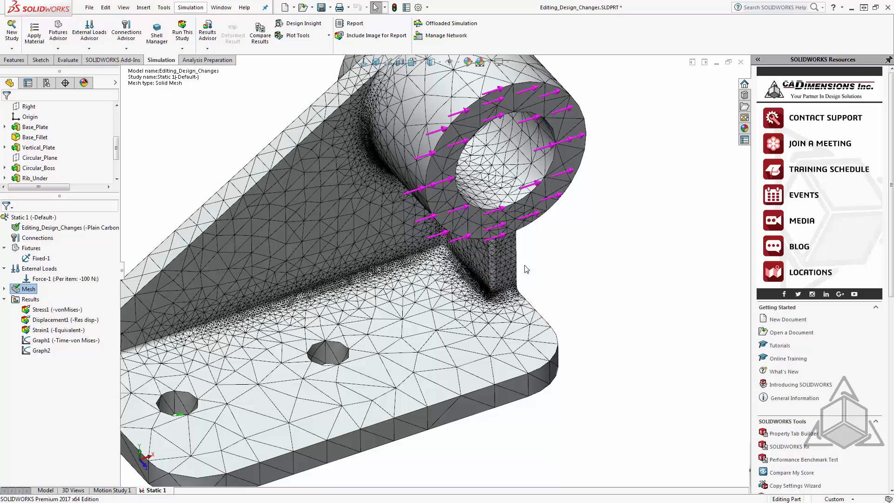
- Switch the Stress1 von Mises plot to Element Values and examine the peak stress area at the rib fillet
left_click(27, 312)
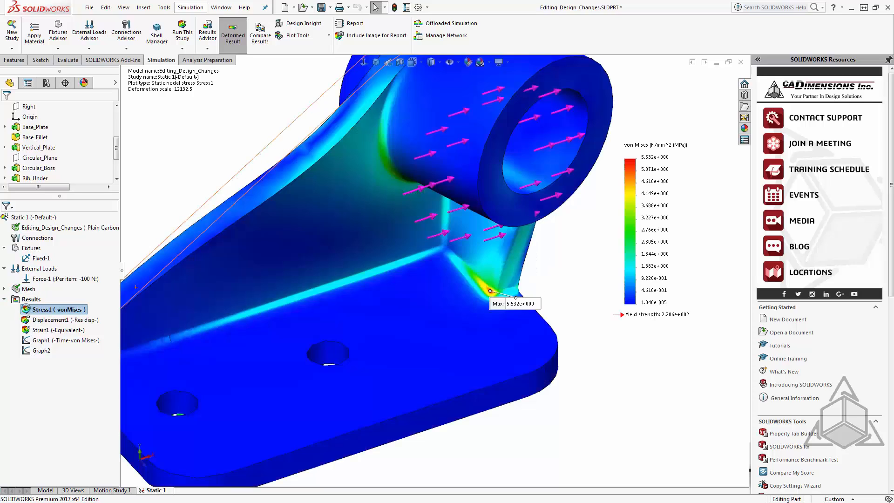
scroll(526, 302, "down", 5)
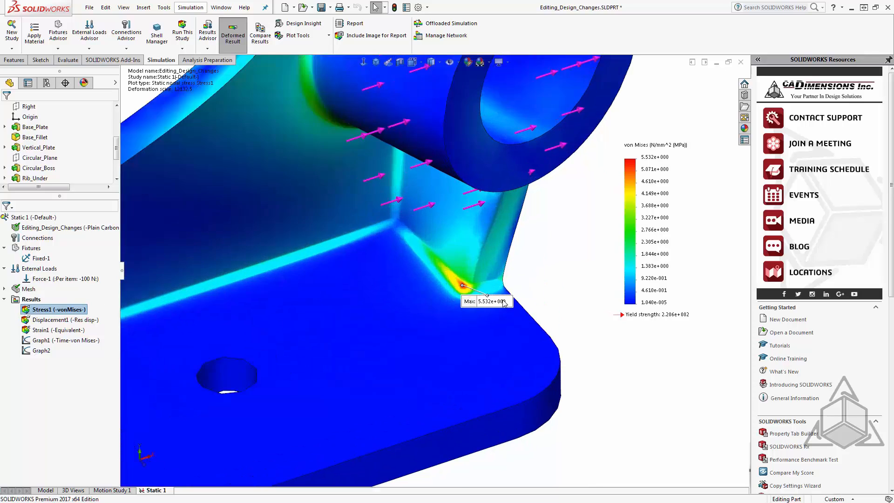
scroll(428, 287, "down", 3)
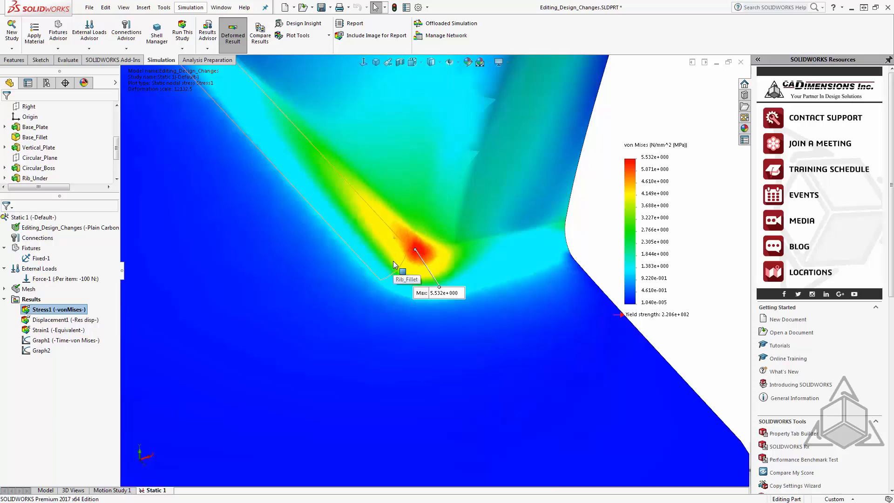
right_click(32, 311)
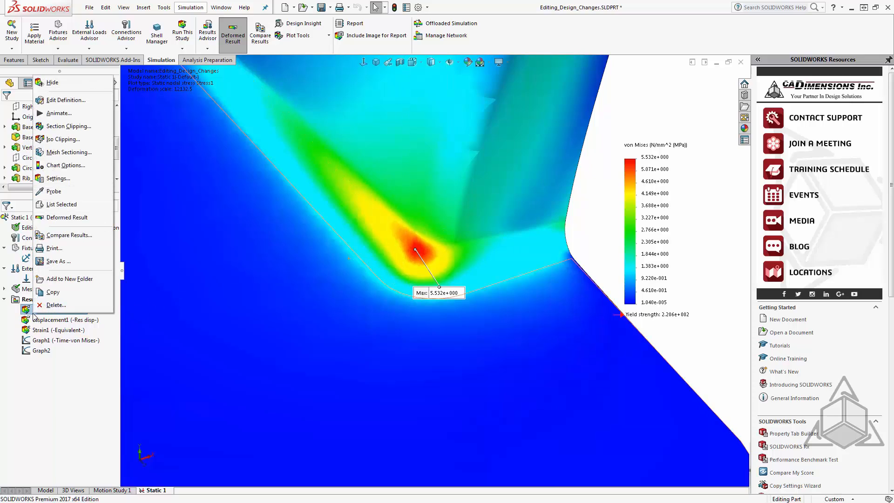
left_click(75, 103)
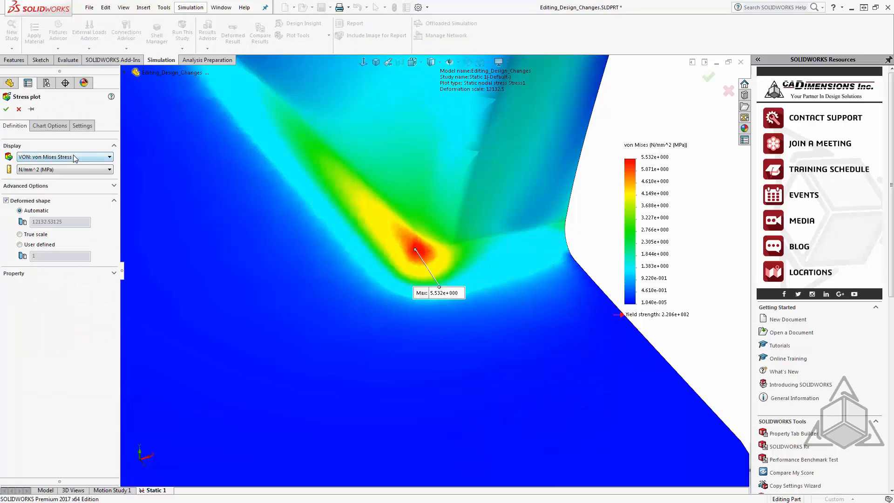
left_click(74, 157)
left_click(70, 167)
left_click(28, 186)
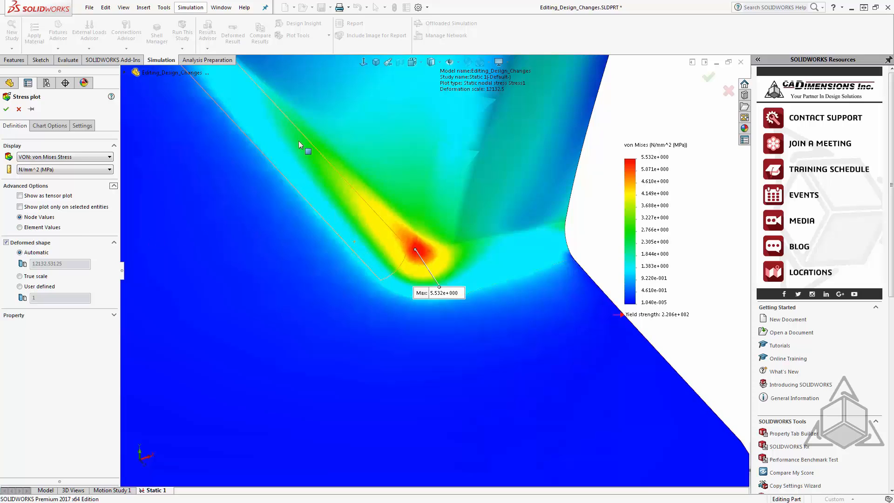
left_click(41, 228)
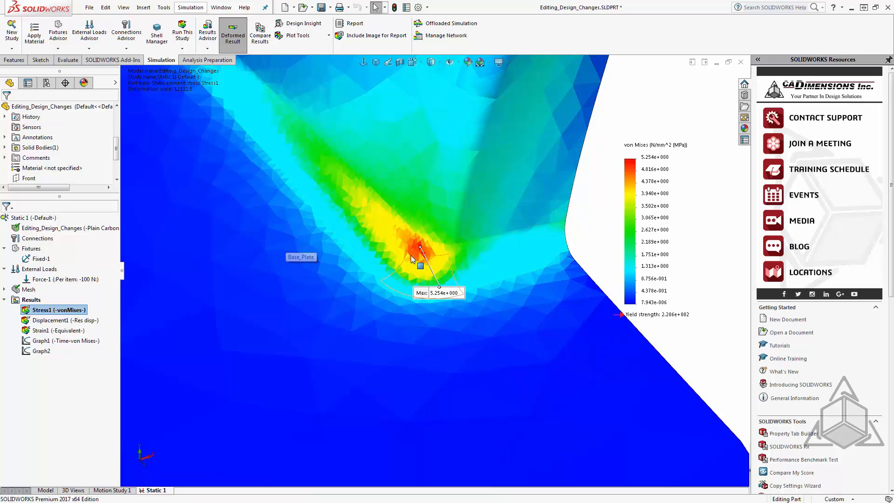
scroll(418, 212, "down", 5)
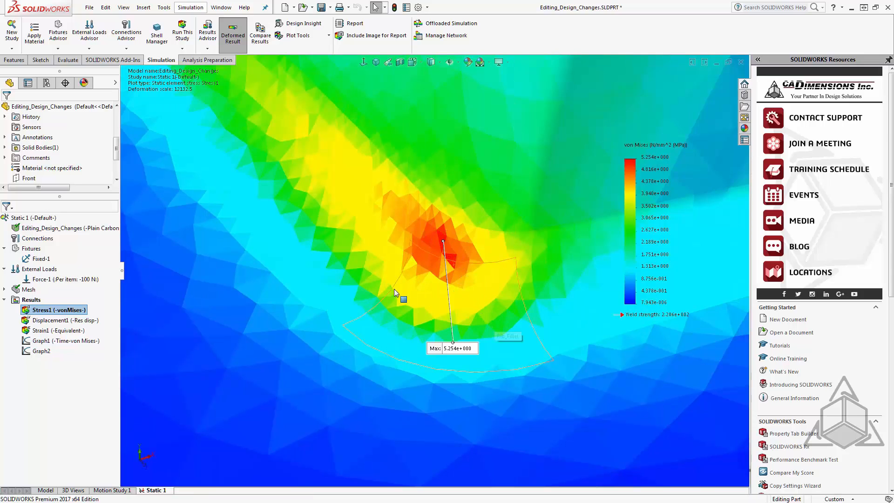
scroll(296, 335, "up", 3)
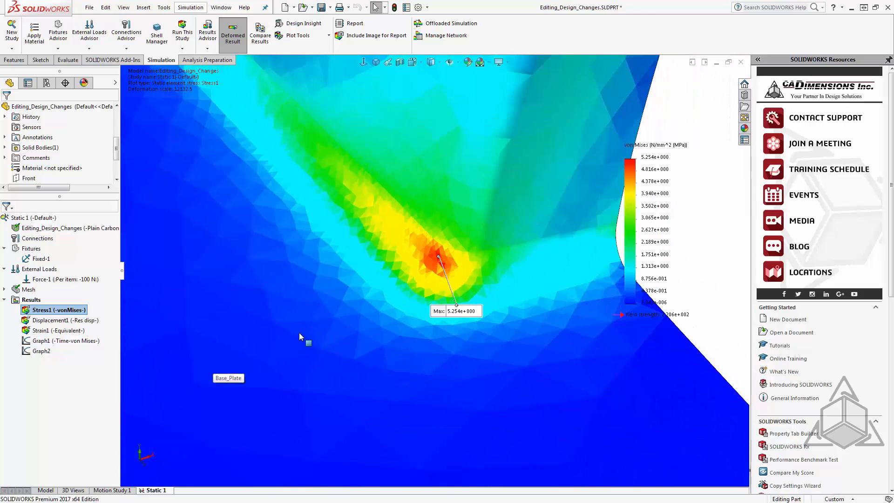
scroll(300, 331, "down", 3)
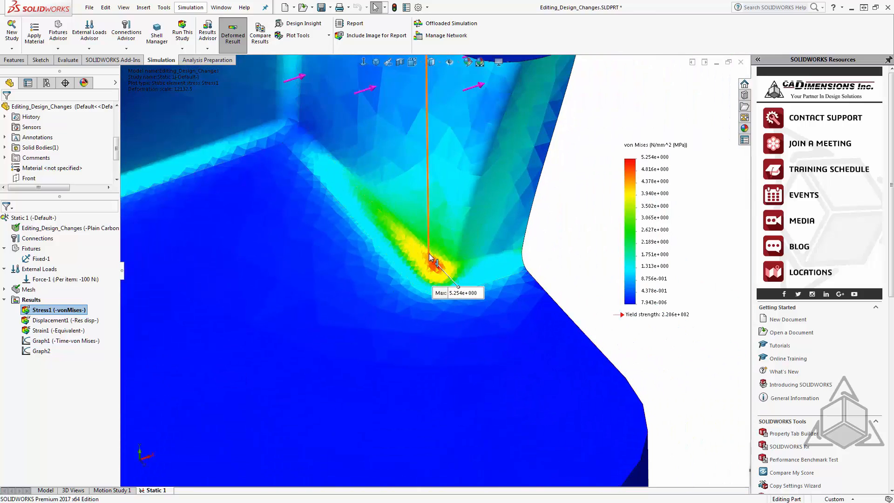
scroll(363, 295, "up", 2)
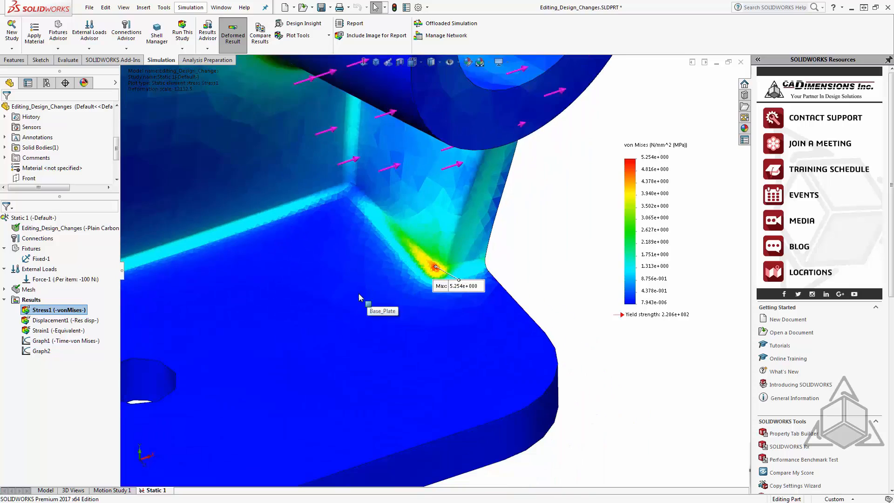
- Set the adaptive method of the Static 1 study to None
scroll(359, 297, "up", 5)
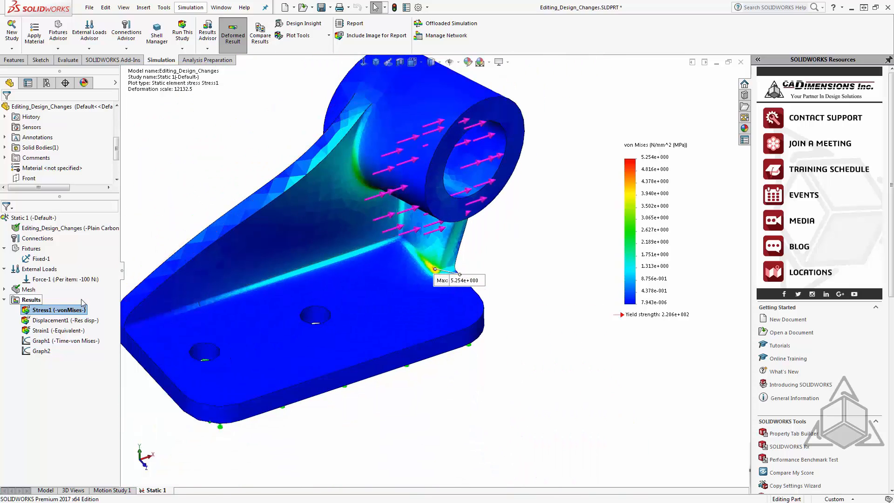
left_click(48, 222)
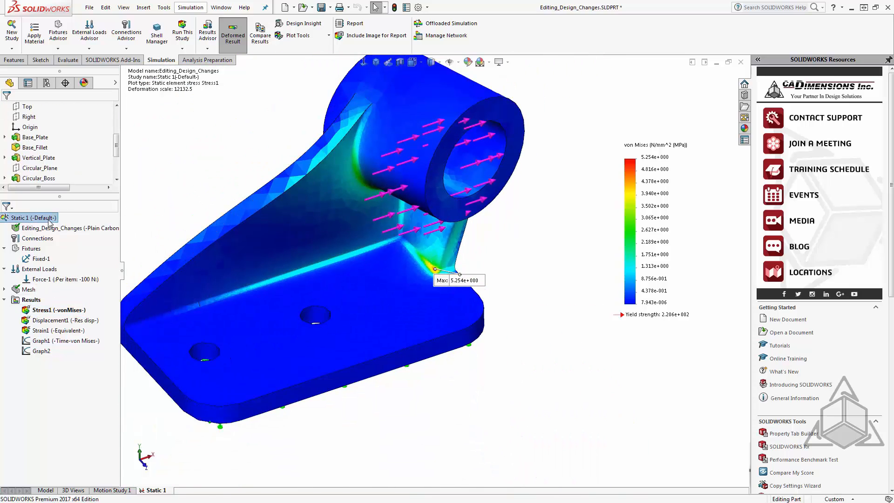
right_click(49, 222)
left_click(89, 357)
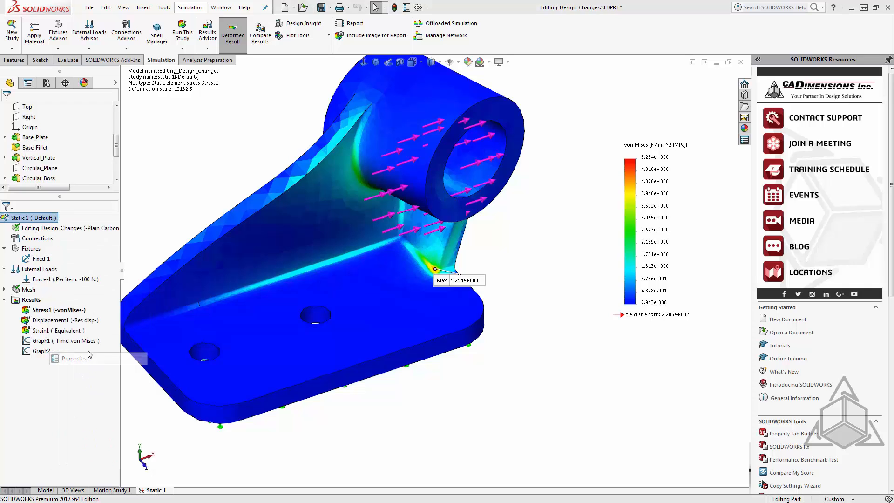
left_click(387, 130)
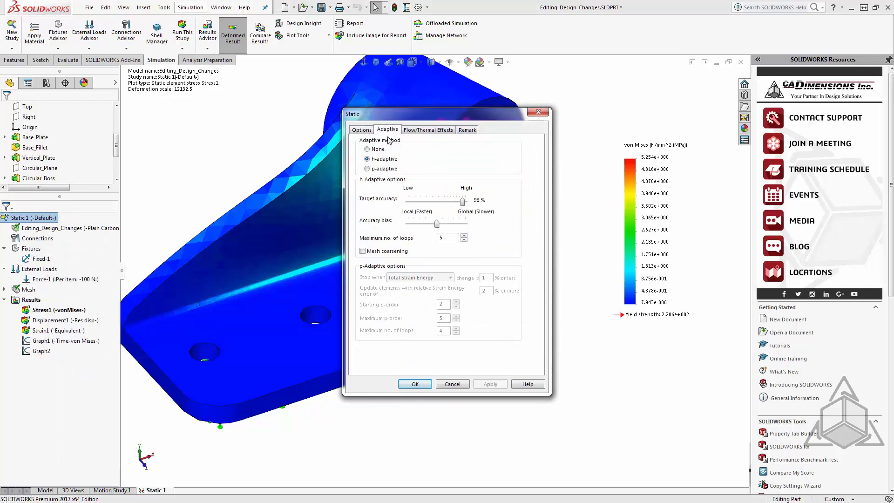
left_click(367, 149)
left_click(418, 383)
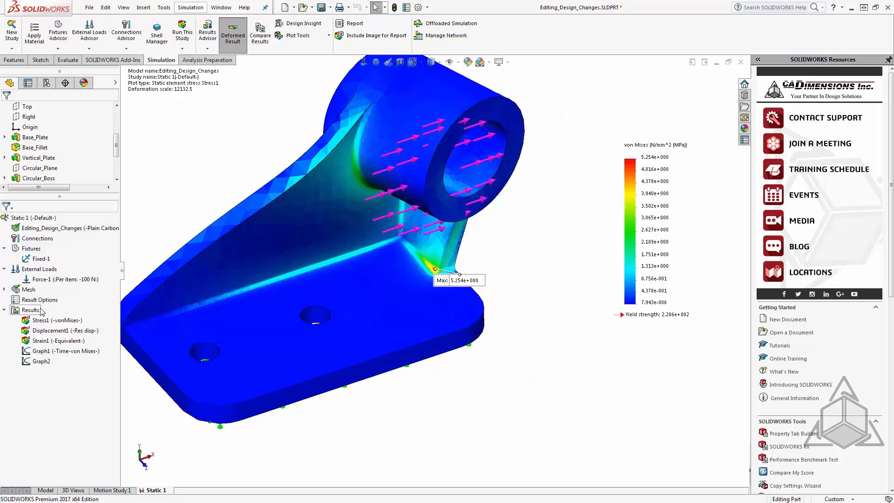
- Remesh the bracket with a coarse standard mesh of 14.01156185 mm element size and run the static study
right_click(37, 292)
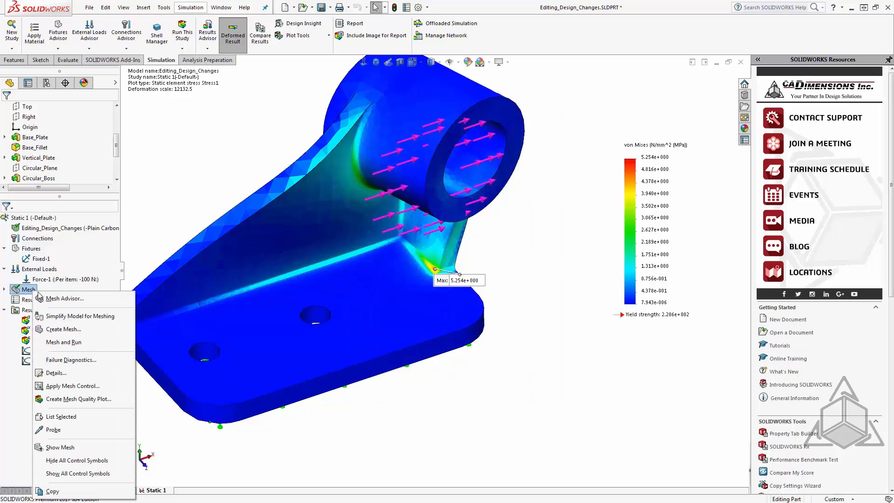
left_click(60, 329)
left_click(482, 275)
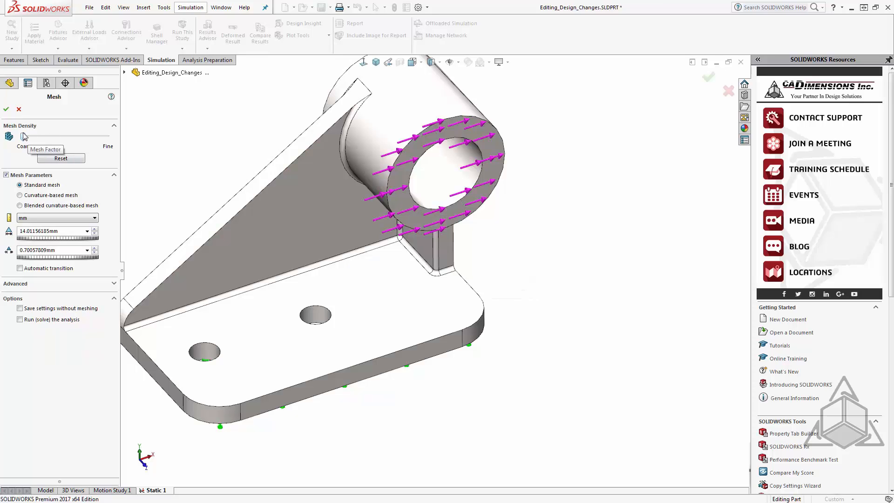
left_click(7, 110)
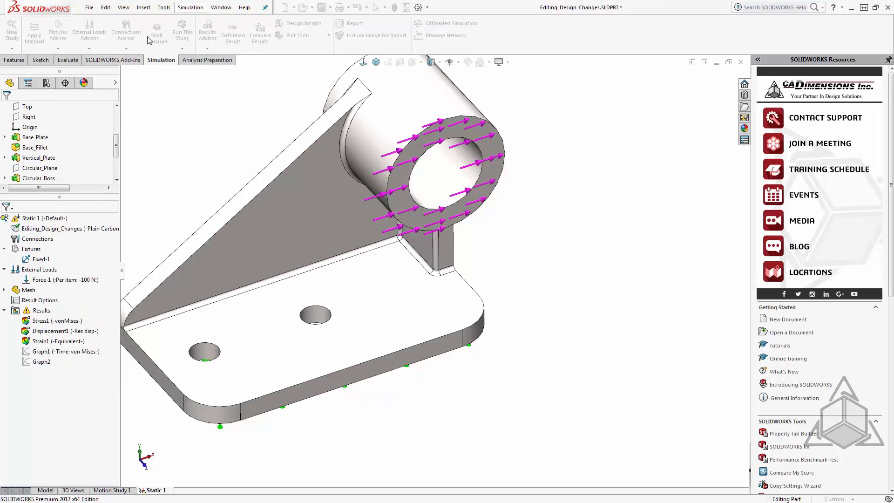
left_click(182, 33)
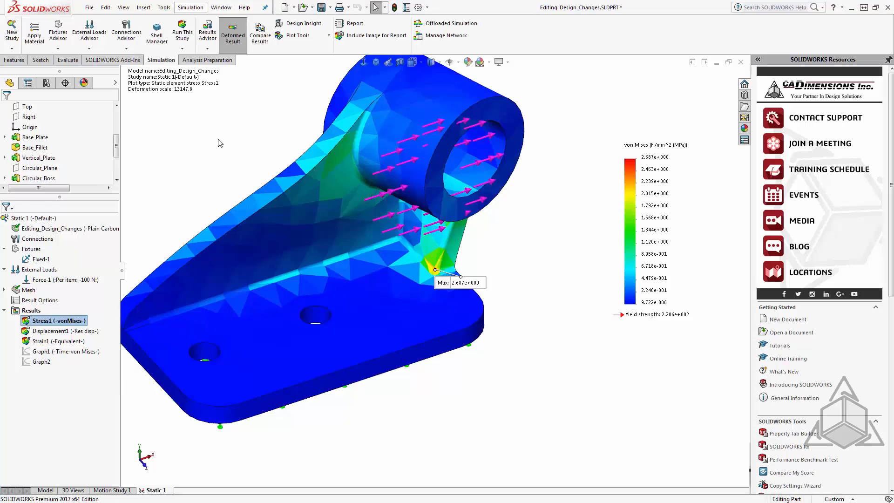
- Switch the Stress1 von Mises plot to Node Values to examine the peak stress at the rib fillet
scroll(412, 281, "down", 8)
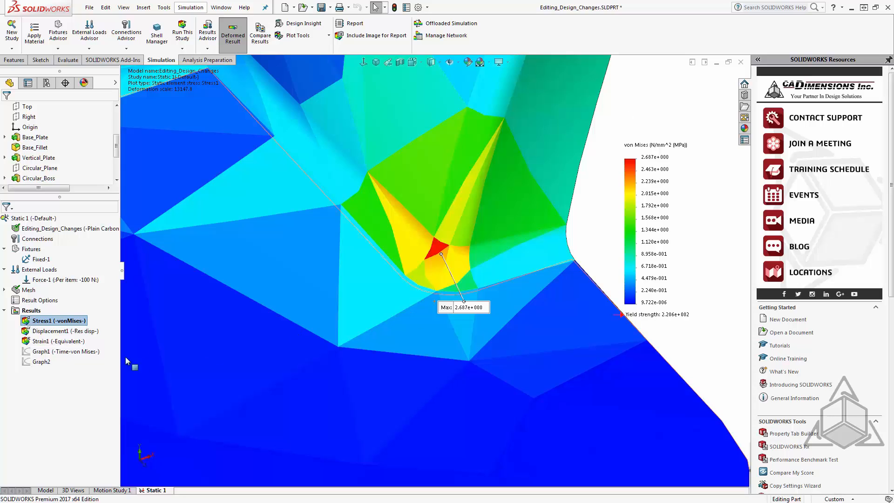
right_click(64, 324)
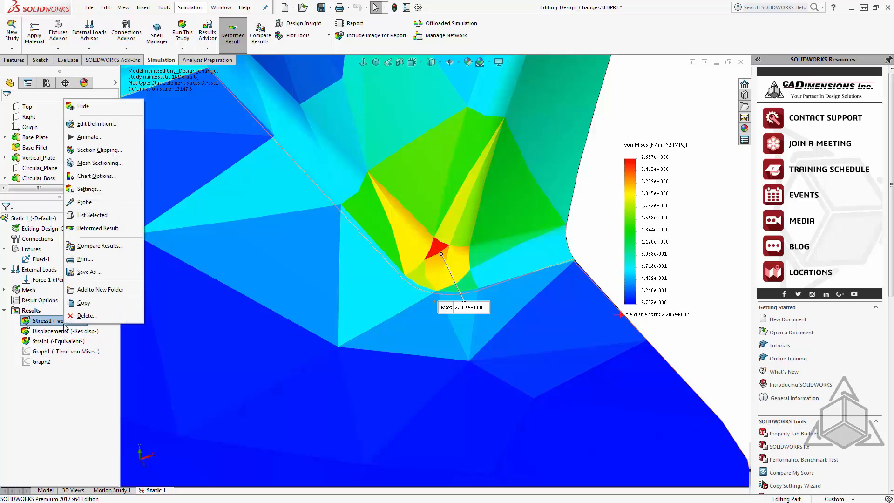
left_click(96, 124)
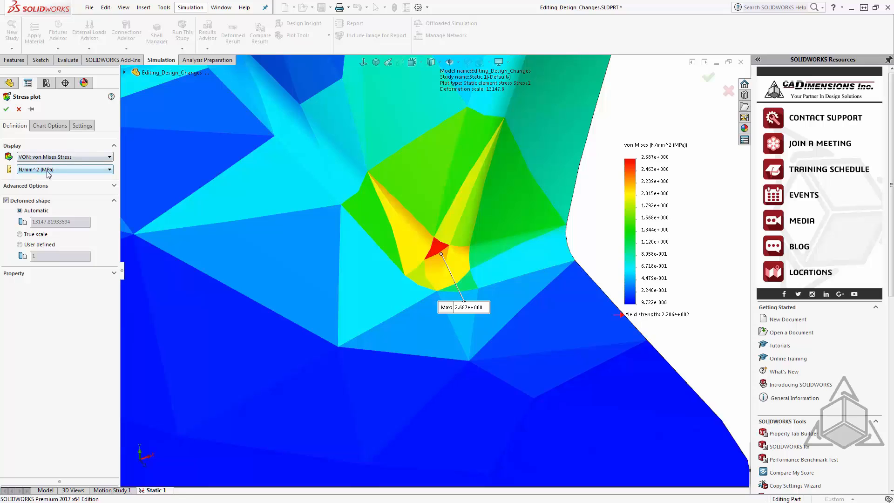
left_click(37, 187)
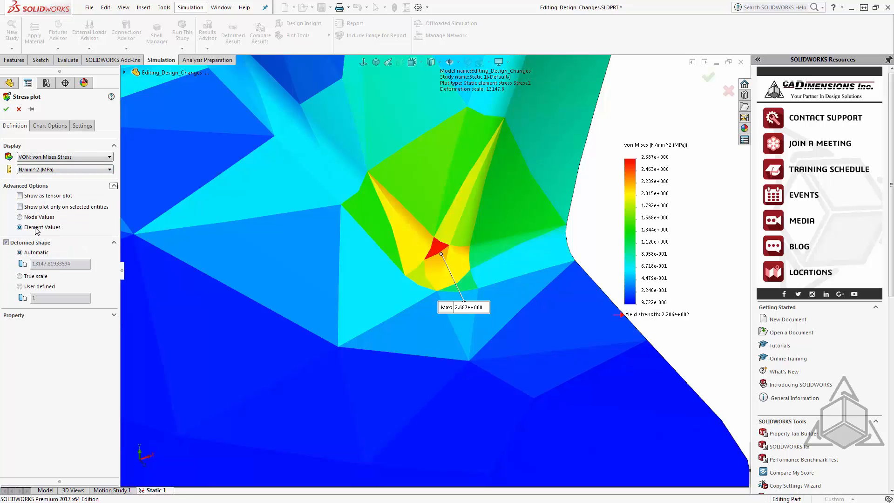
left_click(6, 109)
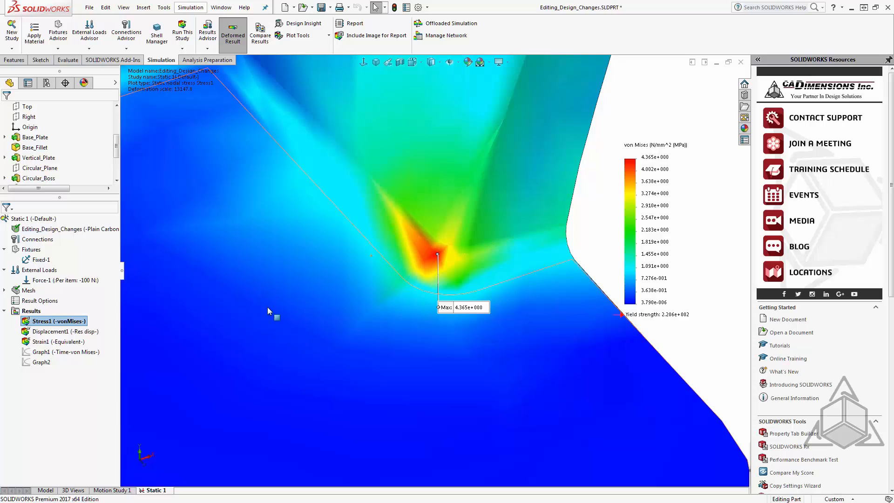
- Change the Stress1 plot to ERR: Energy Norm Error and examine the error around the boss, rib and fillet
right_click(83, 326)
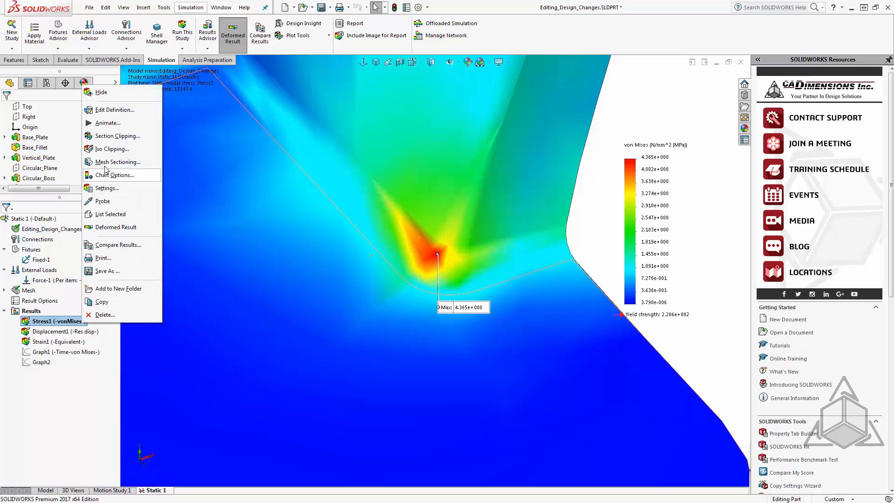
left_click(108, 110)
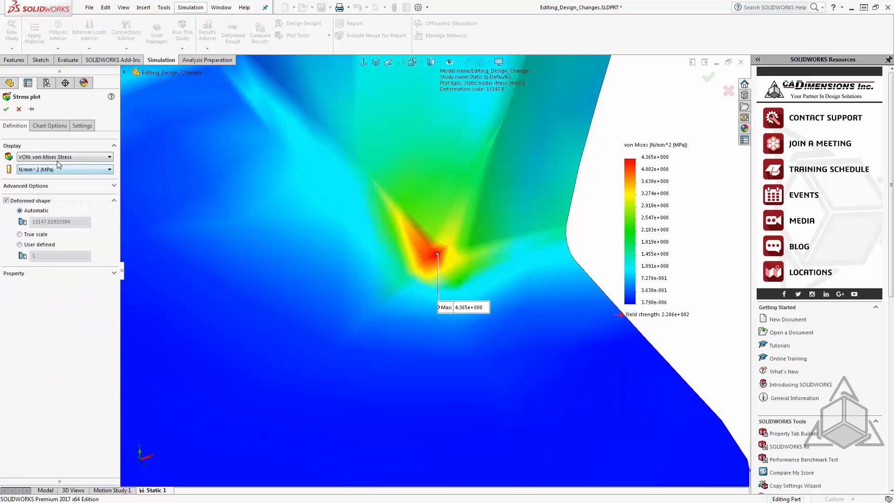
left_click(56, 159)
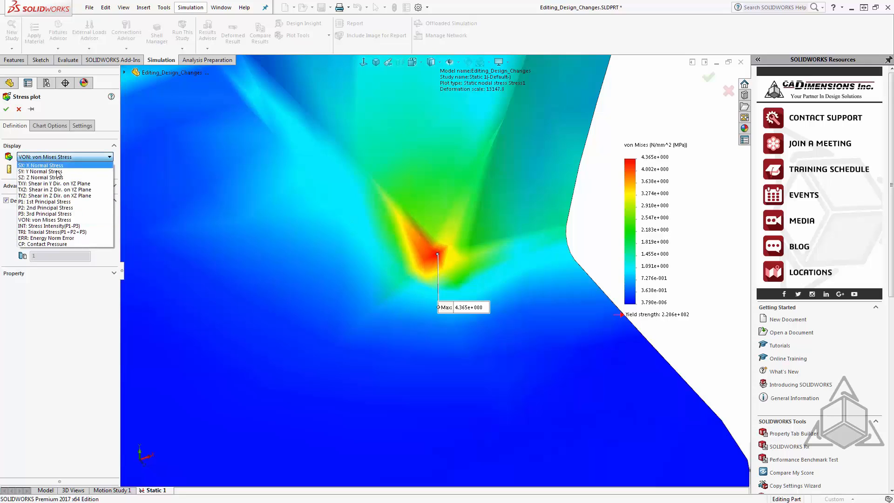
left_click(55, 238)
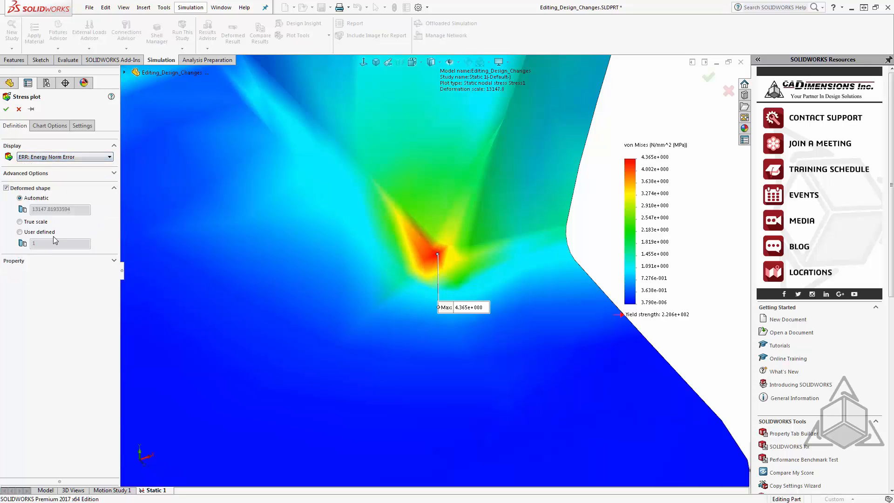
left_click(6, 109)
scroll(393, 250, "up", 10)
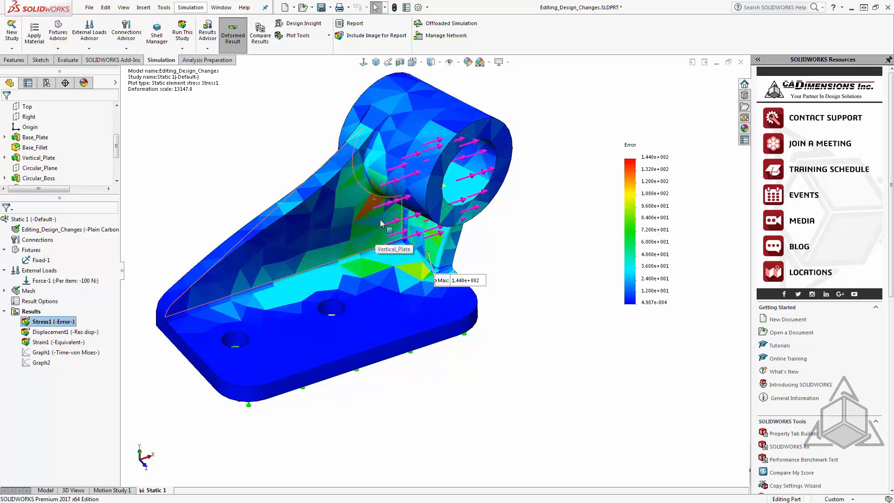
scroll(428, 280, "down", 5)
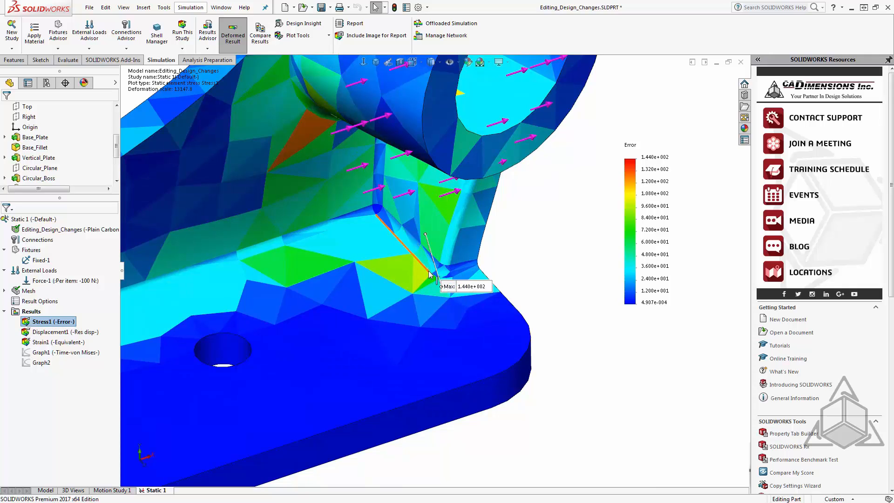
- Set the static study's adaptive method to h-adaptive and rerun it to update the energy norm error plot
right_click(54, 219)
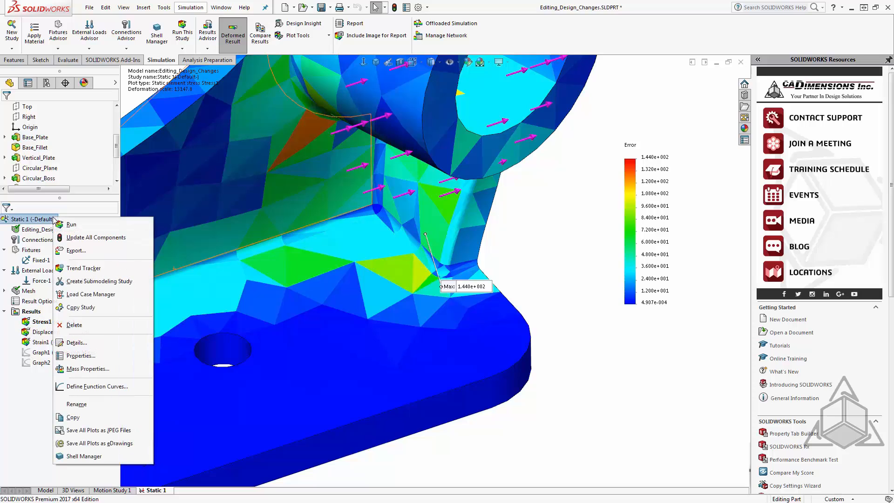
left_click(81, 355)
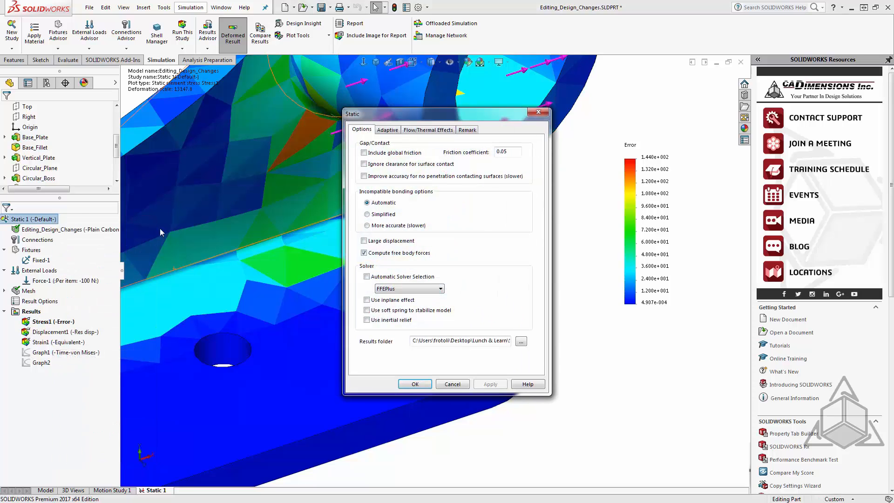
left_click(387, 130)
left_click(372, 159)
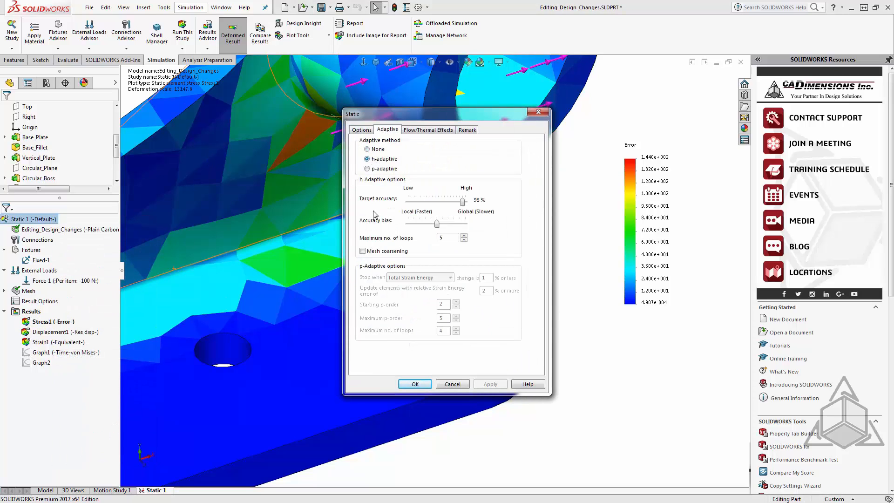
left_click(415, 384)
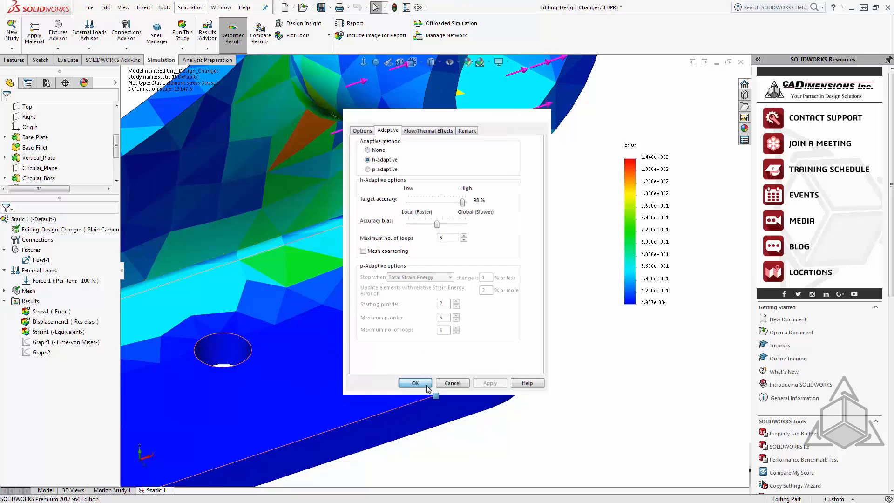
left_click(186, 31)
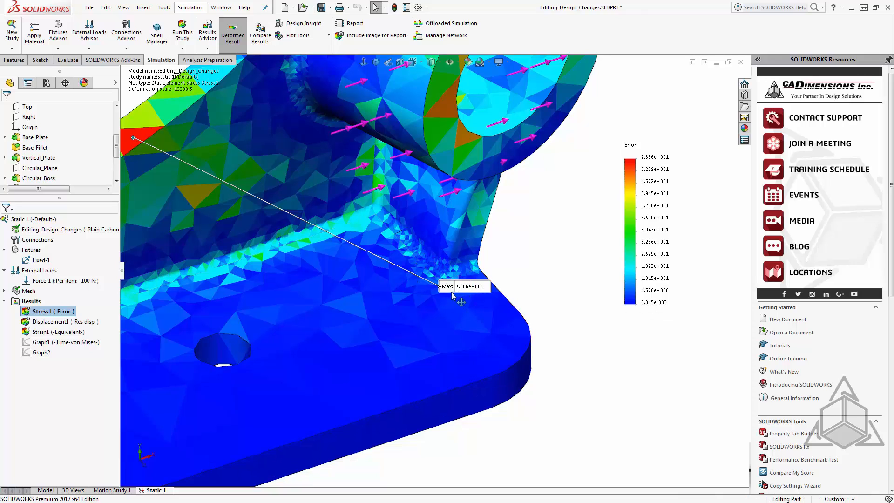
mouse_move(451, 296)
left_mouse_down()
mouse_move(261, 286)
mouse_move(244, 275)
left_mouse_up()
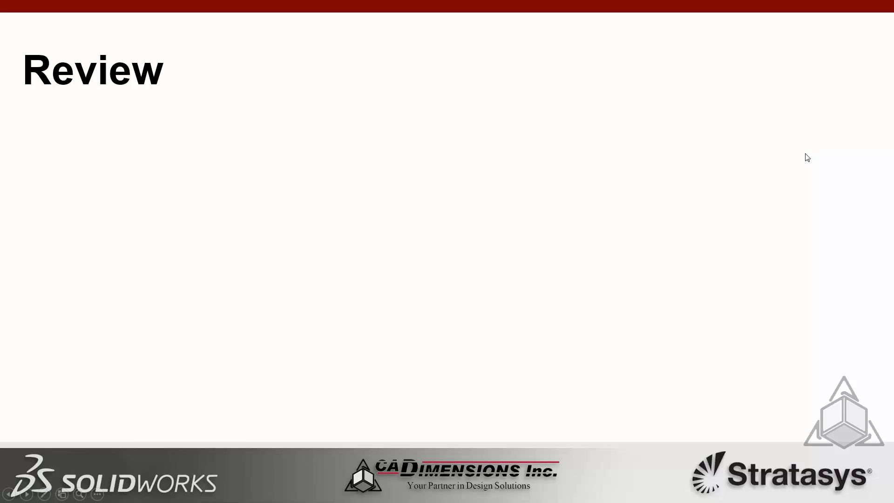
left_click(805, 151)
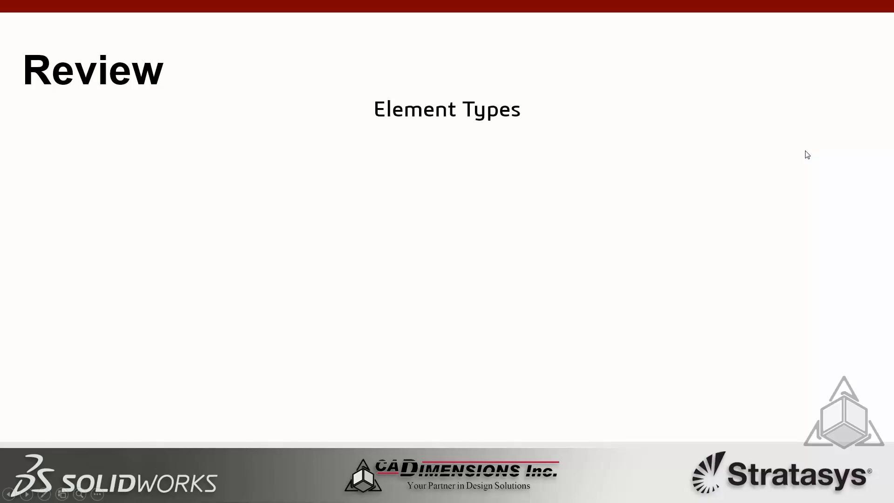
left_click(805, 151)
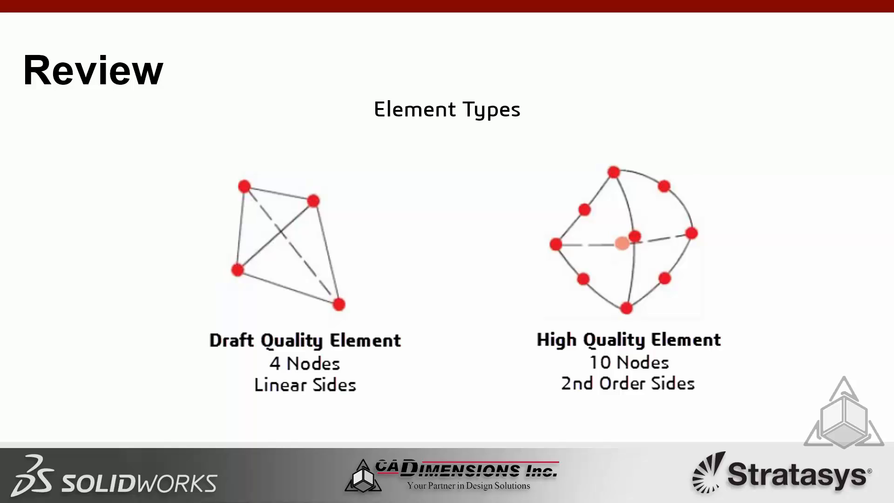
key("Right")
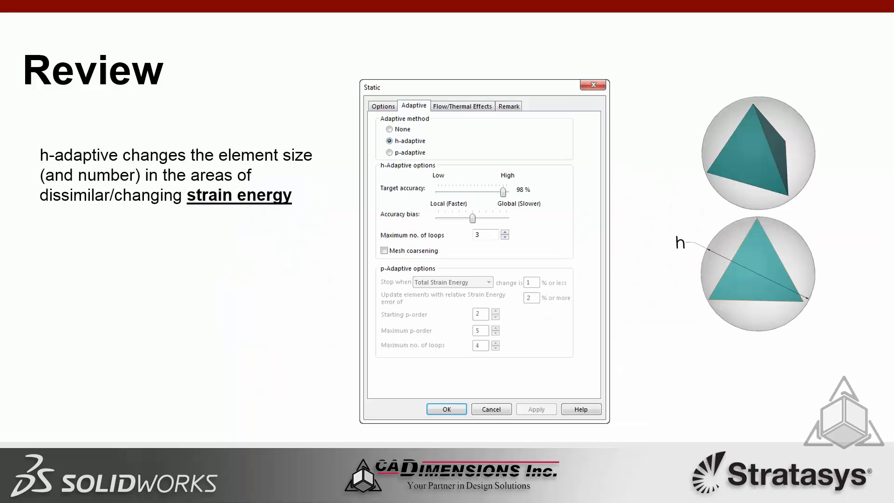